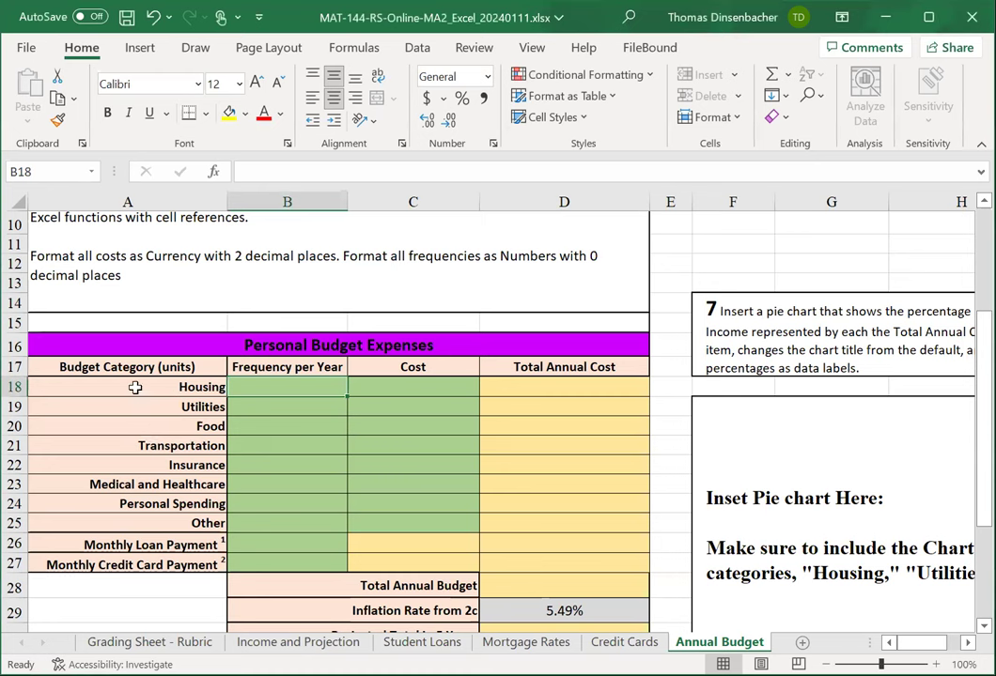
# - Enter frequencies and costs in B18:C25 and fill =B18*C18 down D18:D25
pyautogui.moveTo(135, 387); pyautogui.dragTo(143, 525)
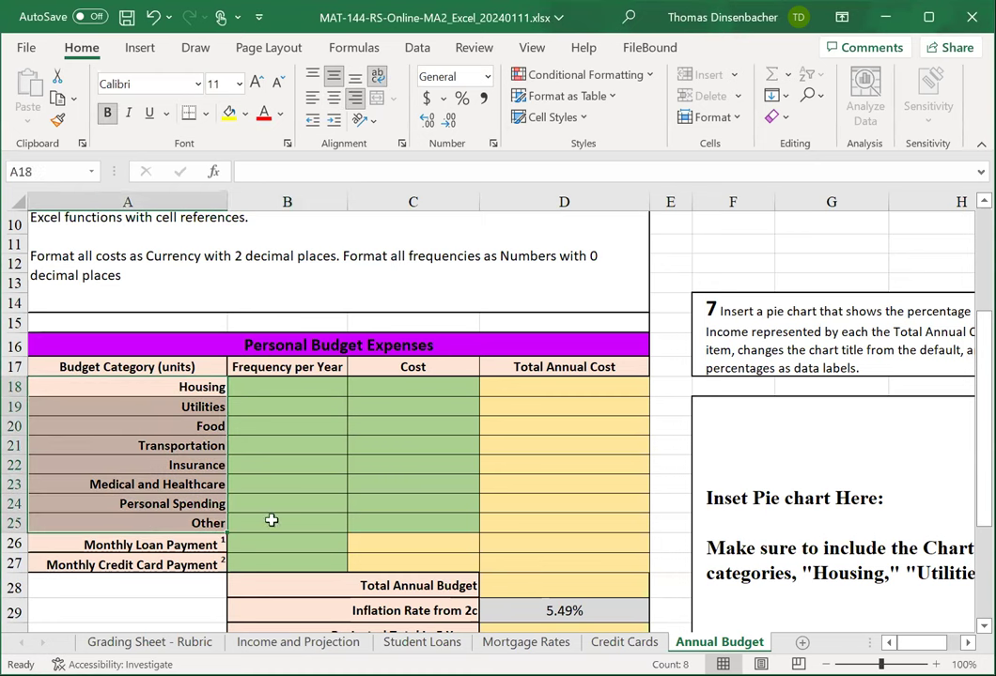
pyautogui.click(287, 386)
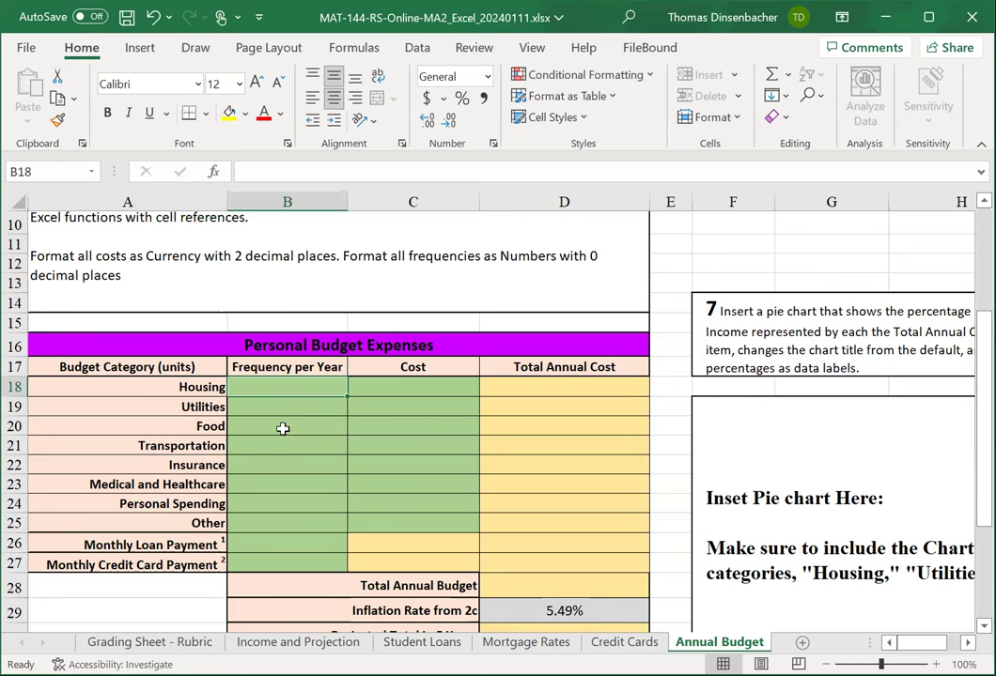
pyautogui.click(310, 427)
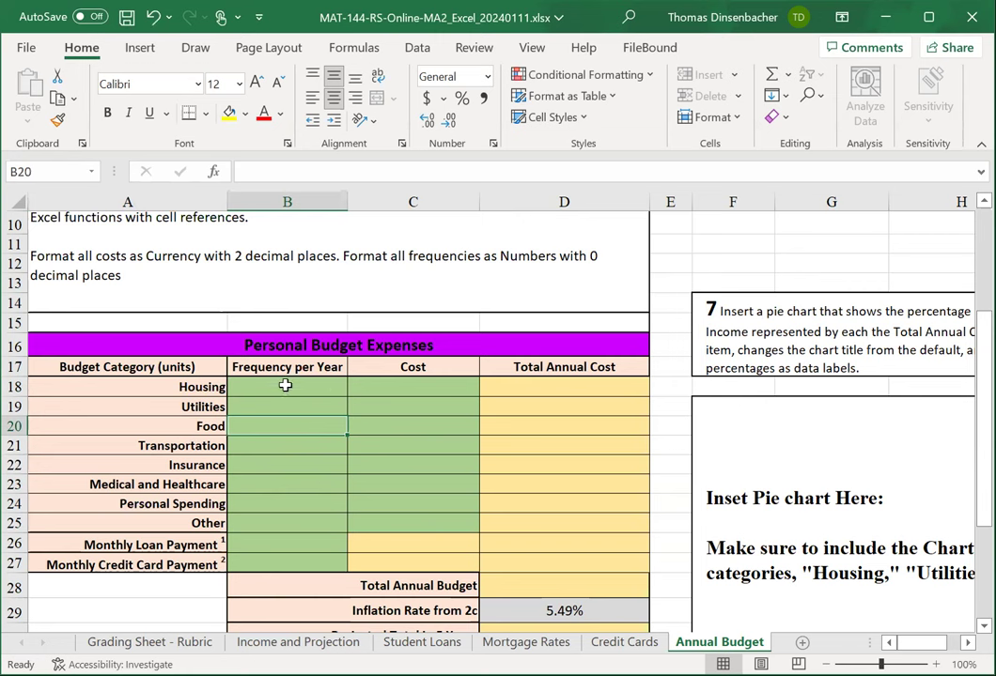
pyautogui.click(285, 387)
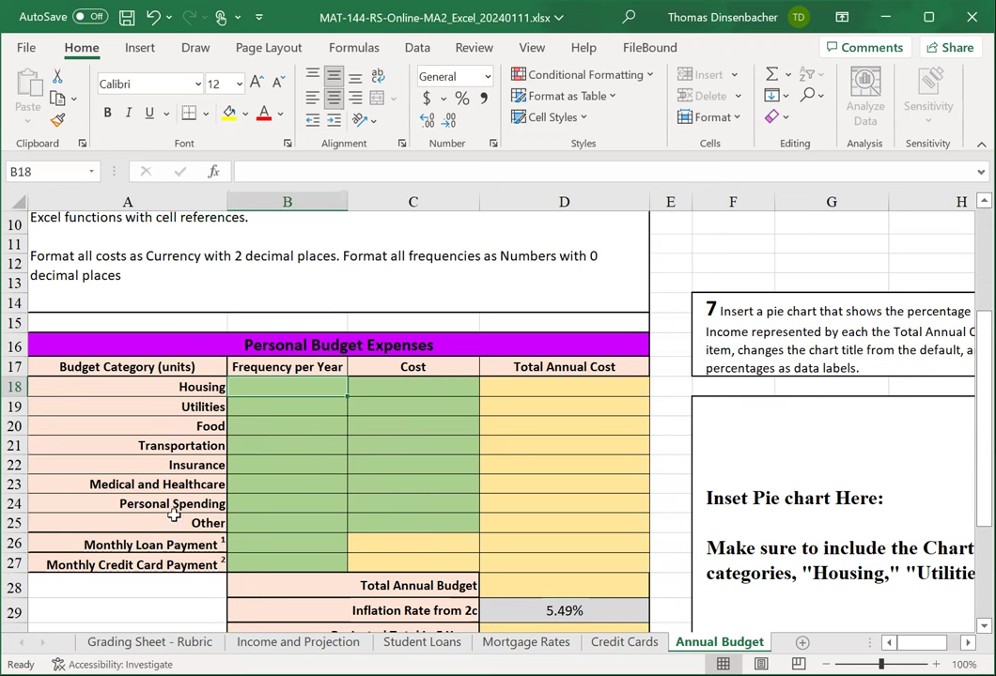
pyautogui.click(559, 389)
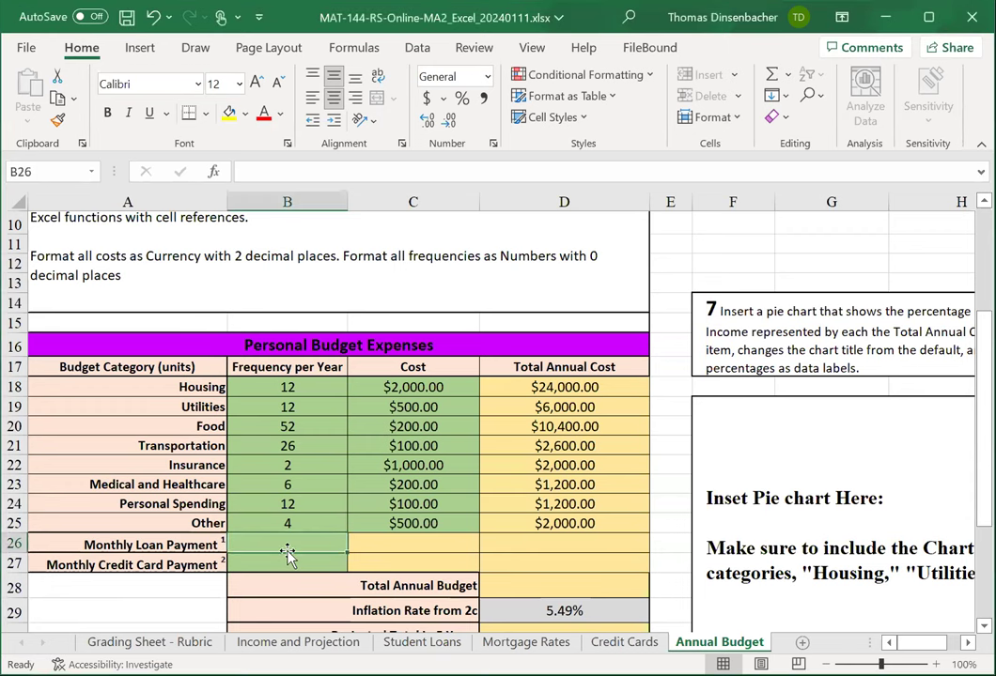
# - Enter 12 as the frequency in B26 and B27 for the loan and credit card payments
pyautogui.write('12')
pyautogui.press('Return')
pyautogui.write('12')
pyautogui.press('Up')
pyautogui.press('Right')
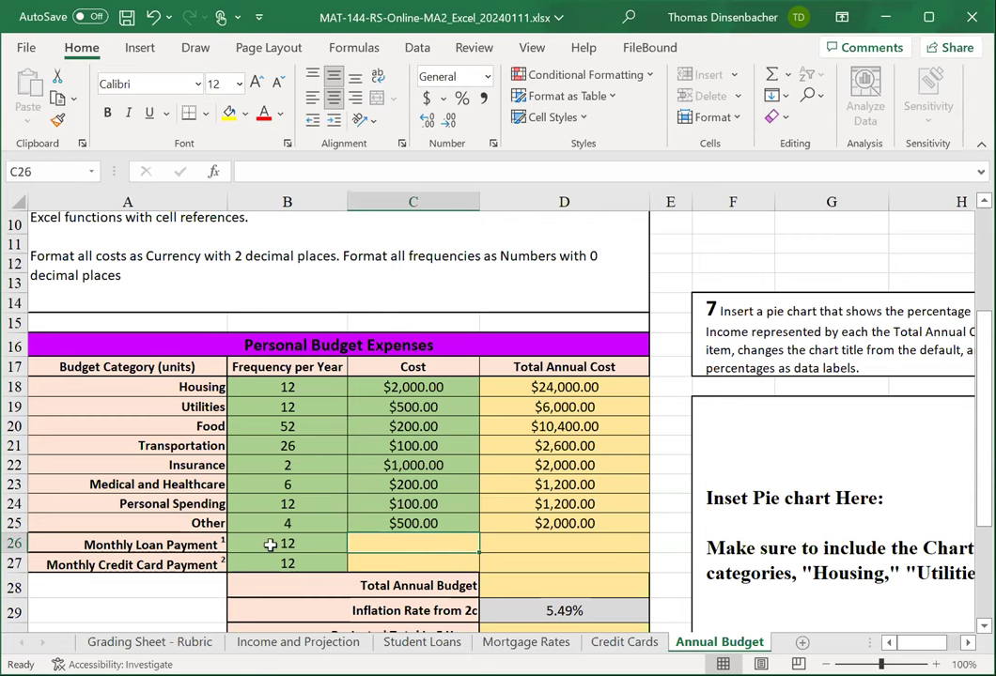
pyautogui.scroll(-2, 563, 474)
pyautogui.scroll(-1, 578, 471)
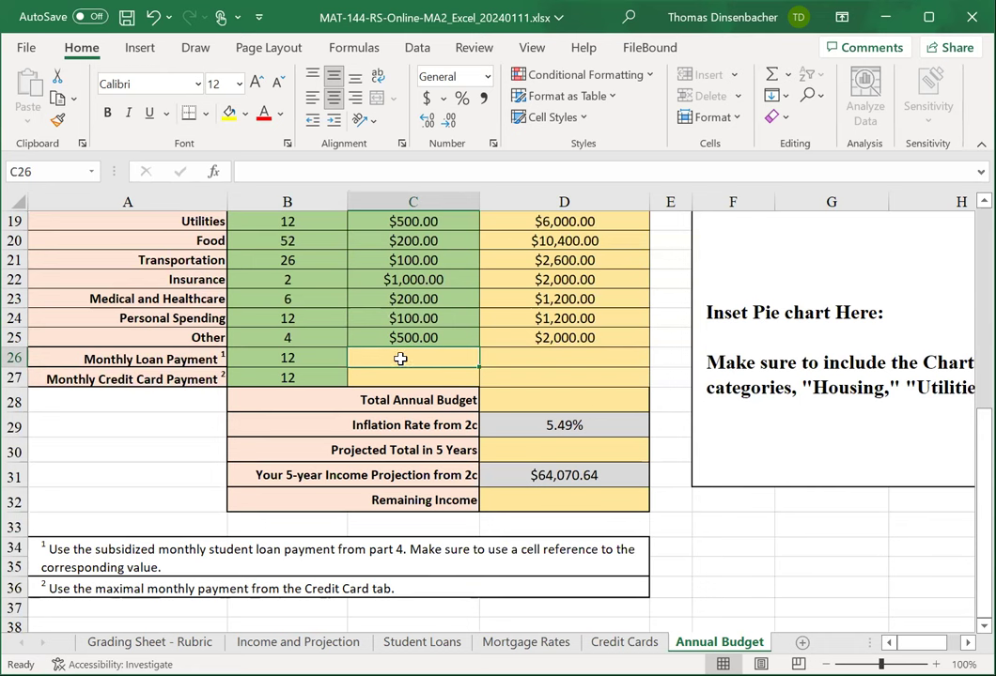
# - Link C26 to Student Loans cell B29, the subsidized monthly payment of 381.9745383
pyautogui.write('=')
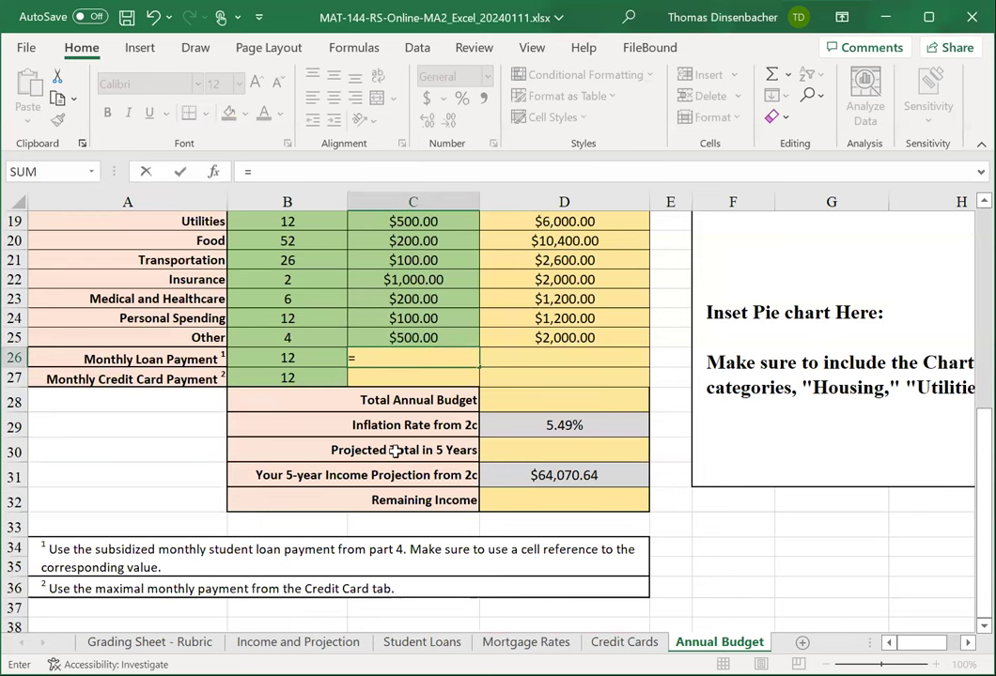
pyautogui.click(446, 643)
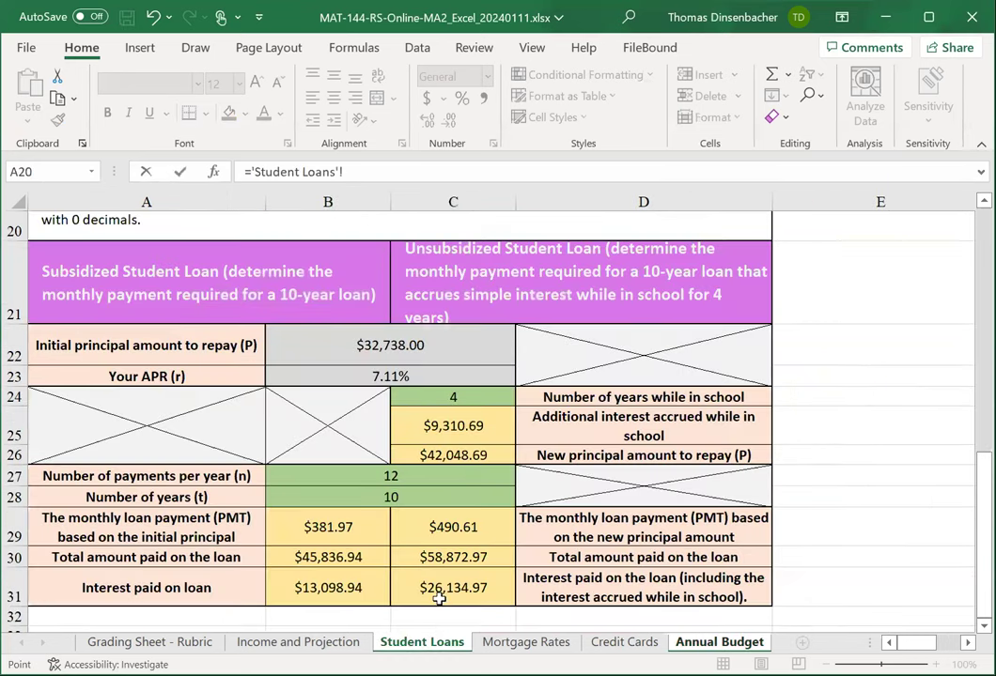
pyautogui.click(322, 528)
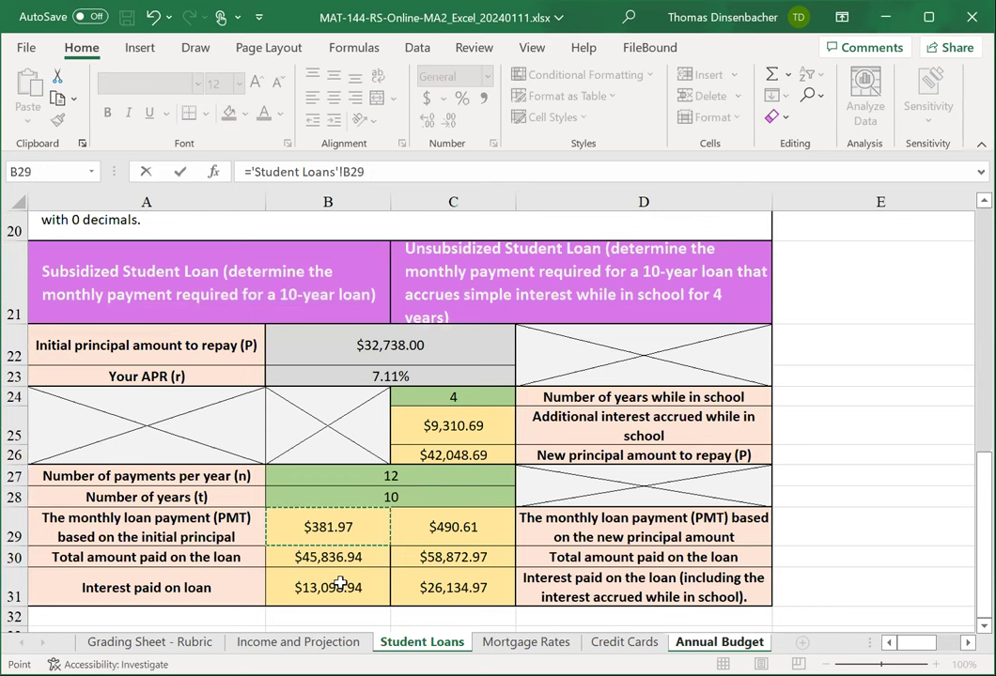
pyautogui.press('Return')
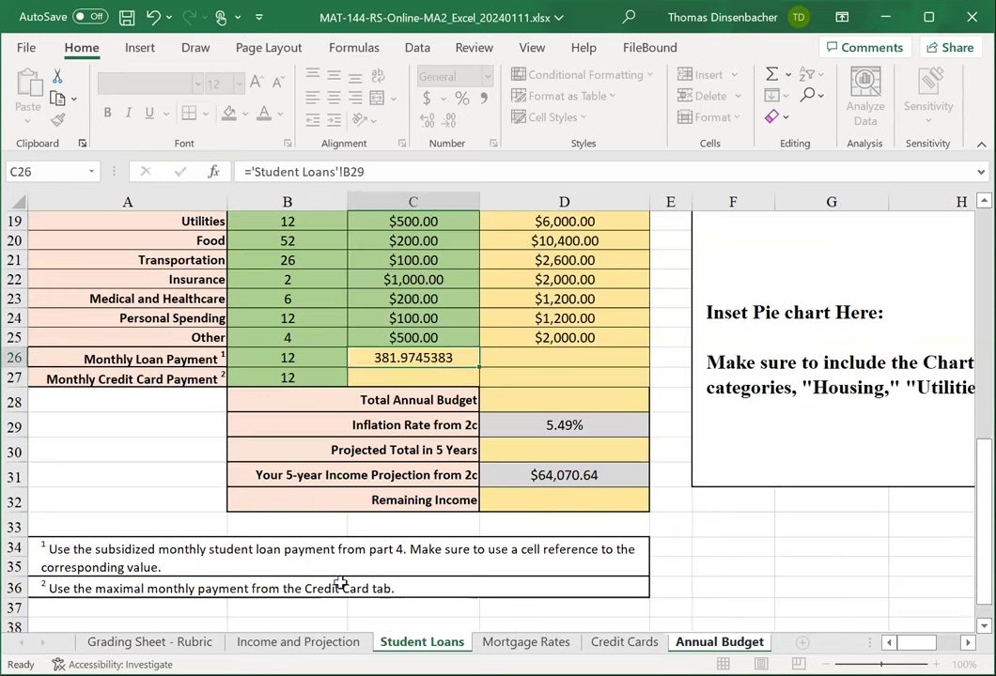
# - Link C27 to the Credit Cards maximum payment ($53.75) and total D26:D27 ($4,583.69, $645.00)
pyautogui.click(385, 357)
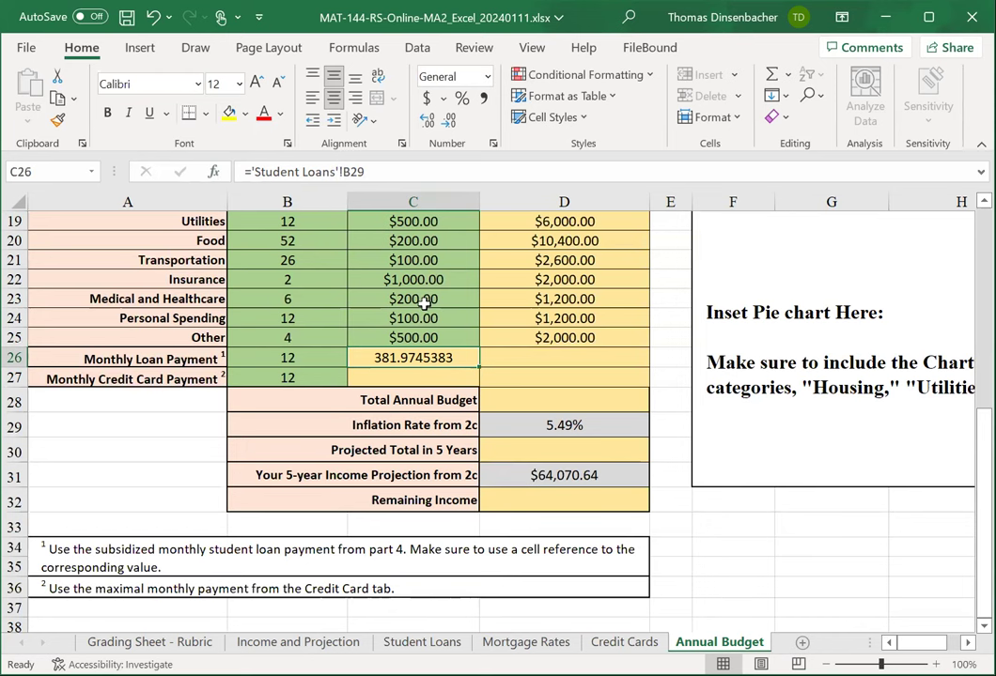
pyautogui.click(404, 378)
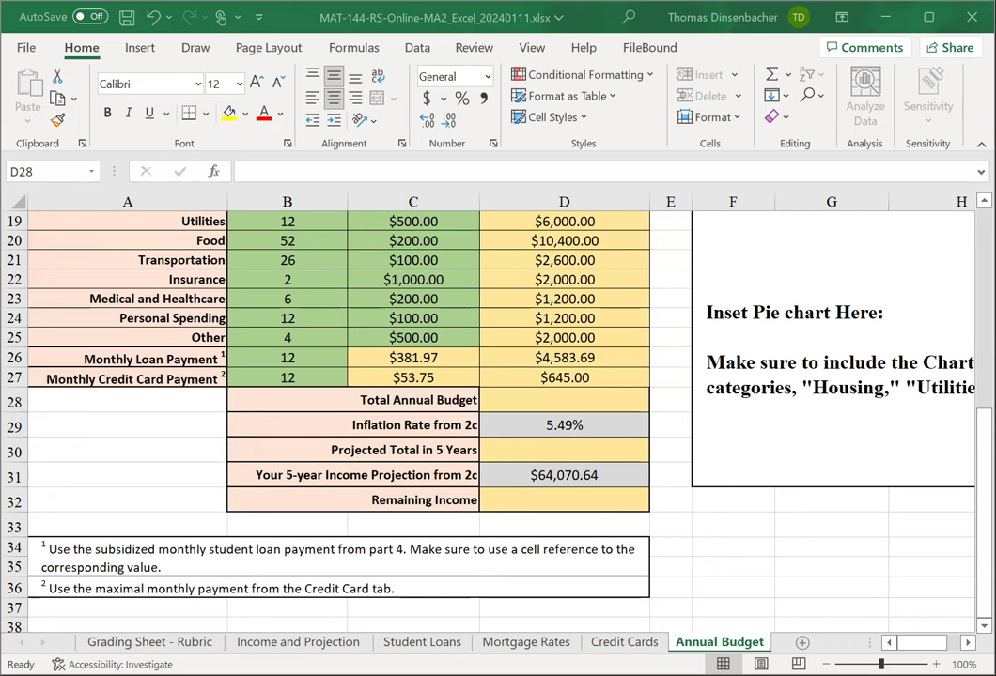
pyautogui.click(564, 400)
pyautogui.scroll(2, 688, 486)
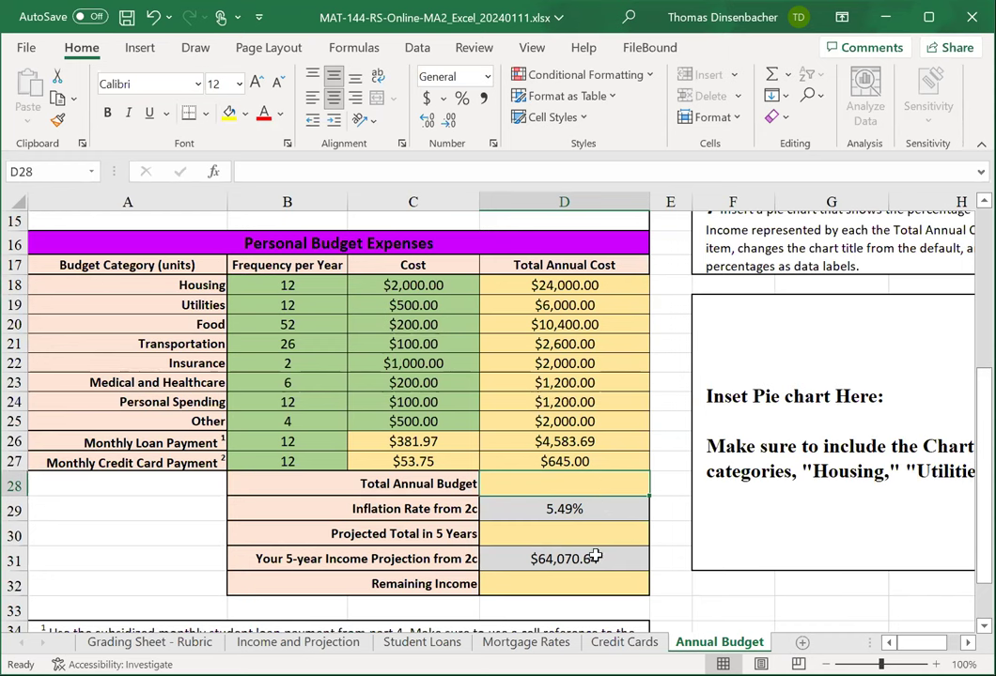
pyautogui.click(557, 536)
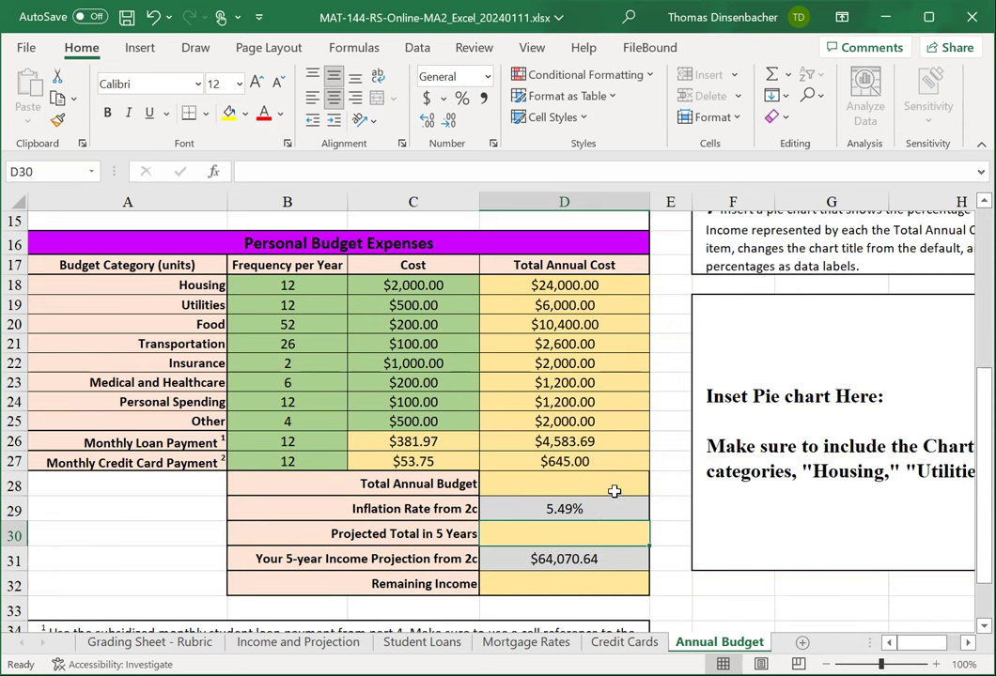
# - Fill in the SUM in D28, the inflation-compounded projection in D30, and income minus D30 in D32
pyautogui.click(594, 584)
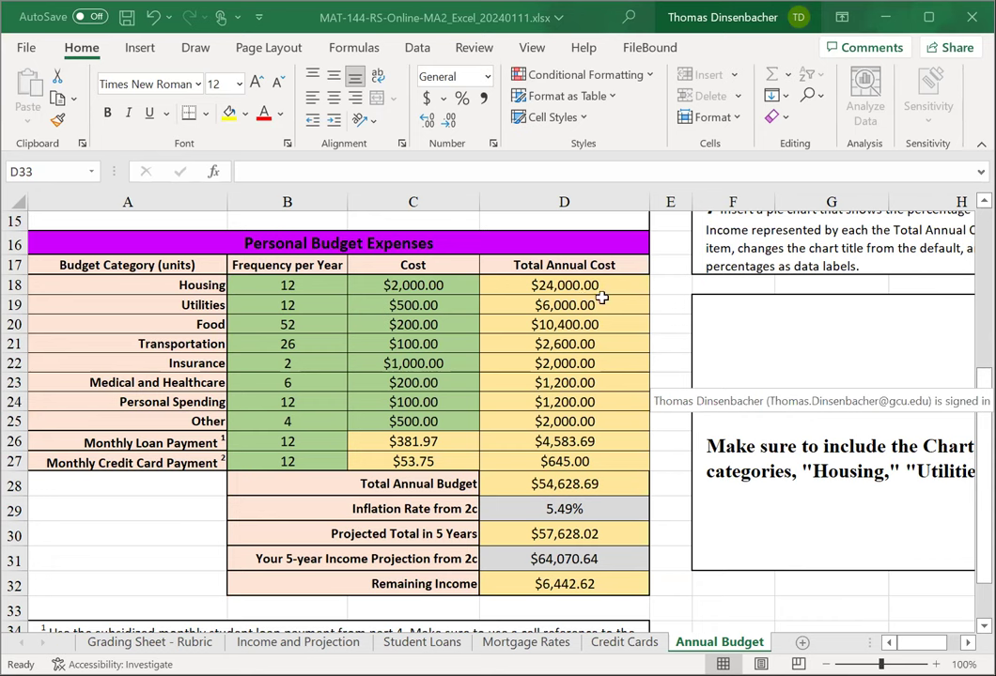
# - Select category names A18:A27 and, with Ctrl, the annual totals D18:D27
pyautogui.moveTo(568, 287); pyautogui.dragTo(596, 459)
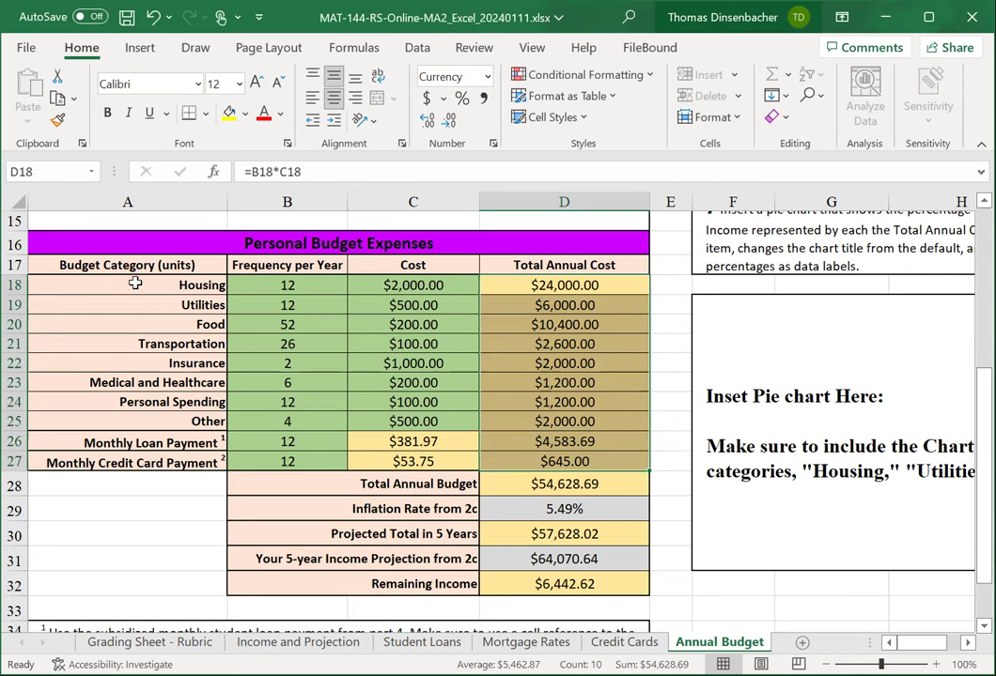
pyautogui.moveTo(135, 283); pyautogui.dragTo(230, 456)
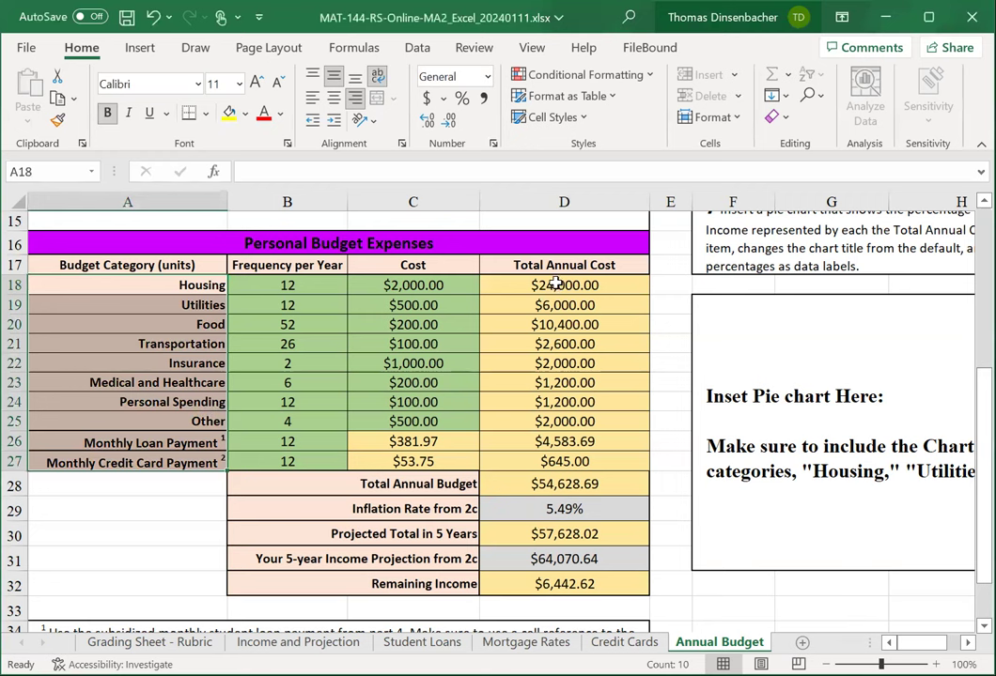
pyautogui.moveTo(557, 283); pyautogui.dragTo(548, 462)
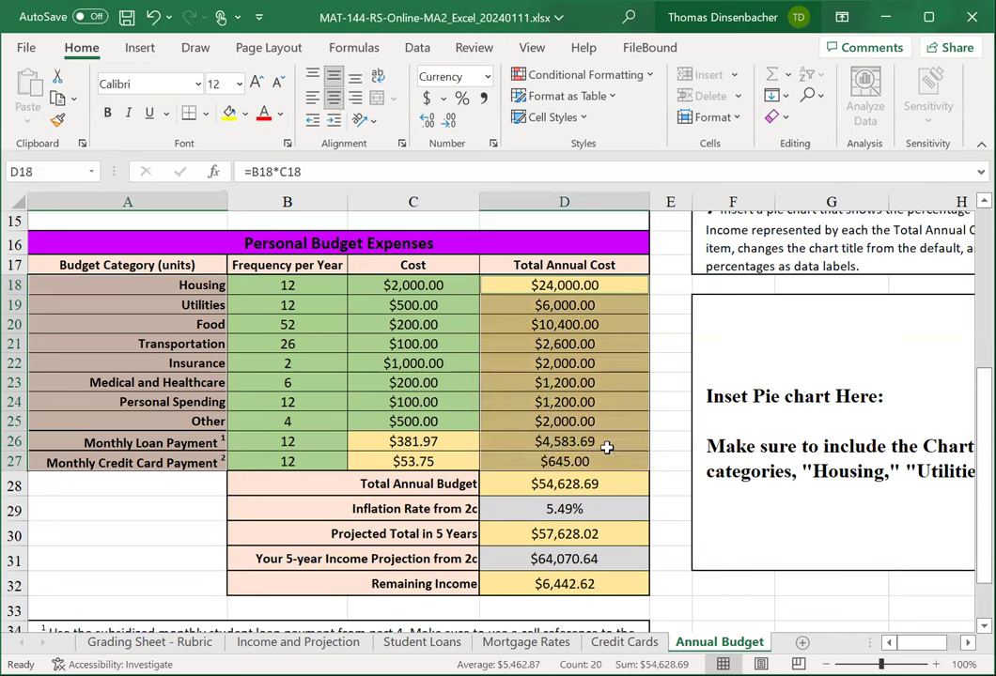
# - Insert a 2-D Pie chart from the Insert tab's Pie chart dropdown
pyautogui.click(143, 51)
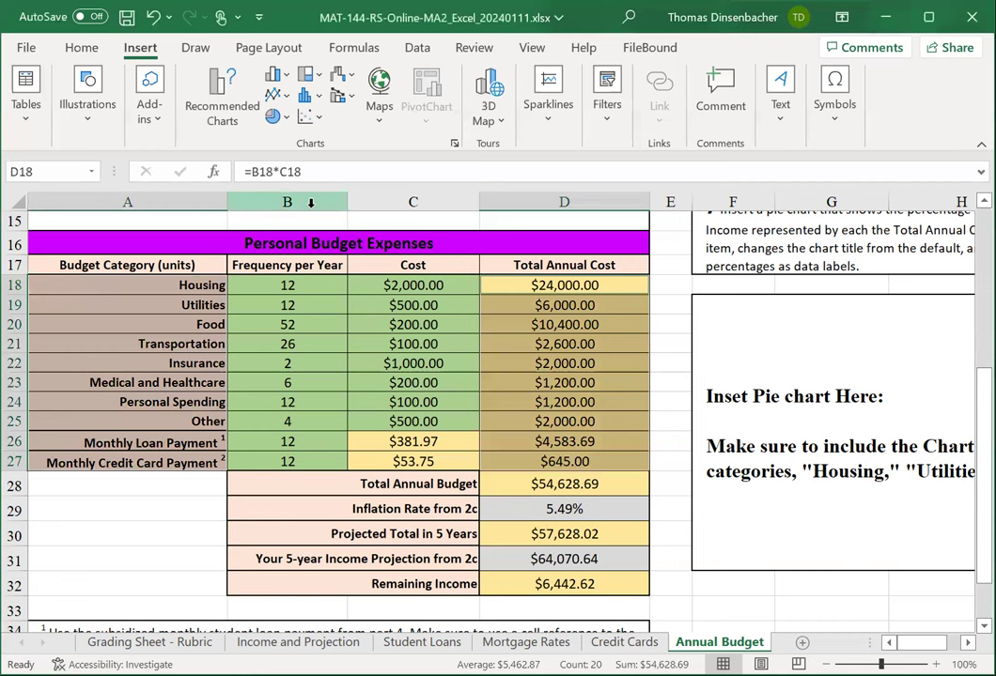
pyautogui.click(287, 118)
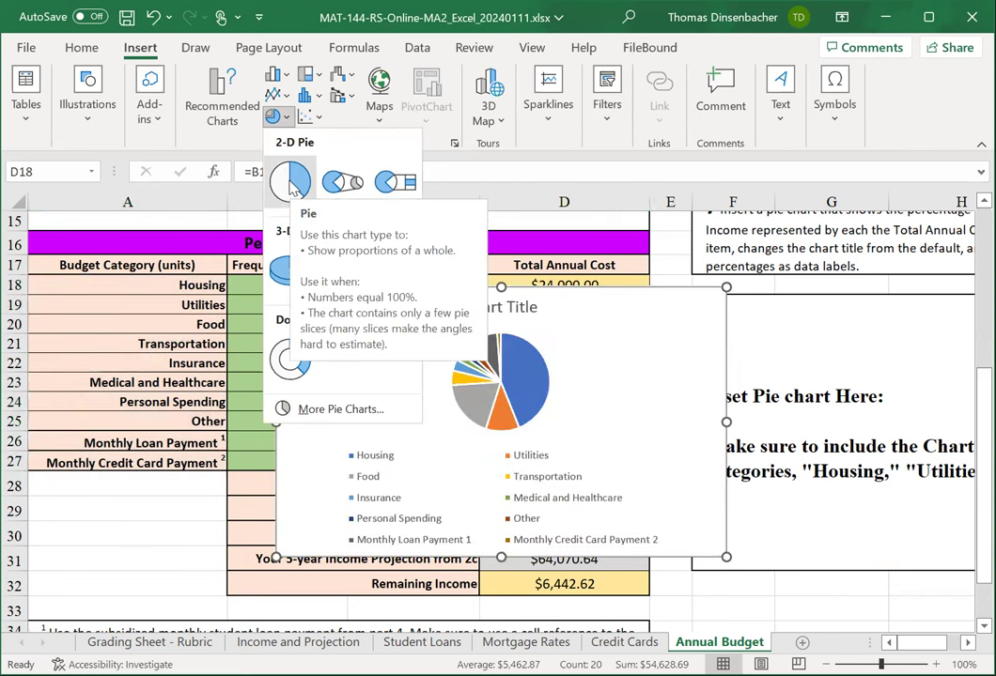
pyautogui.click(290, 181)
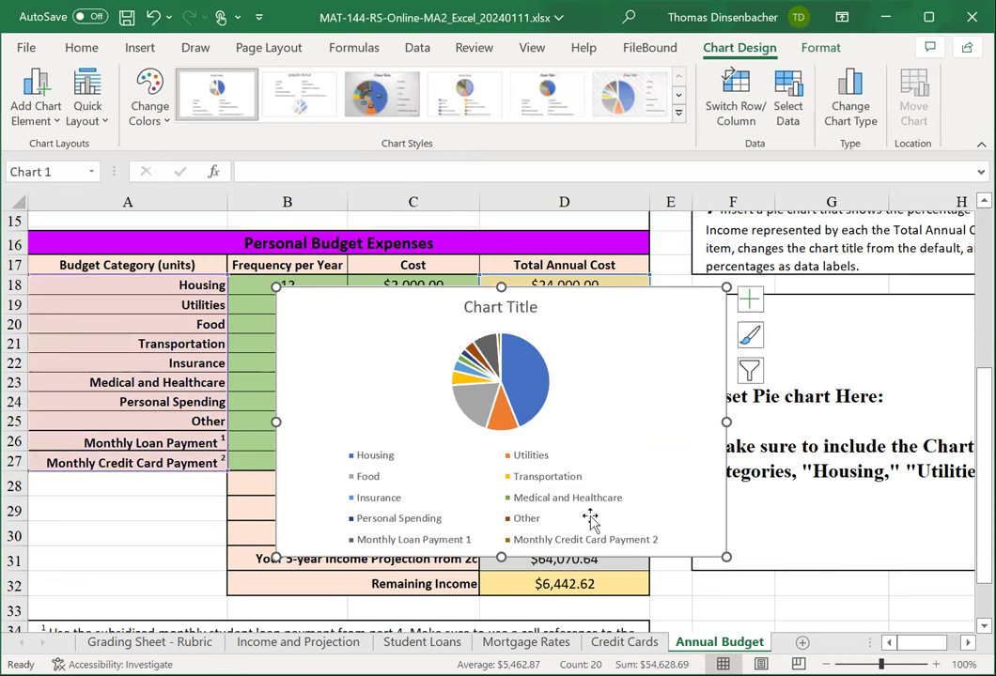
# - Replace the default 'Chart Title' with 'Budget Expenses'
pyautogui.click(523, 309)
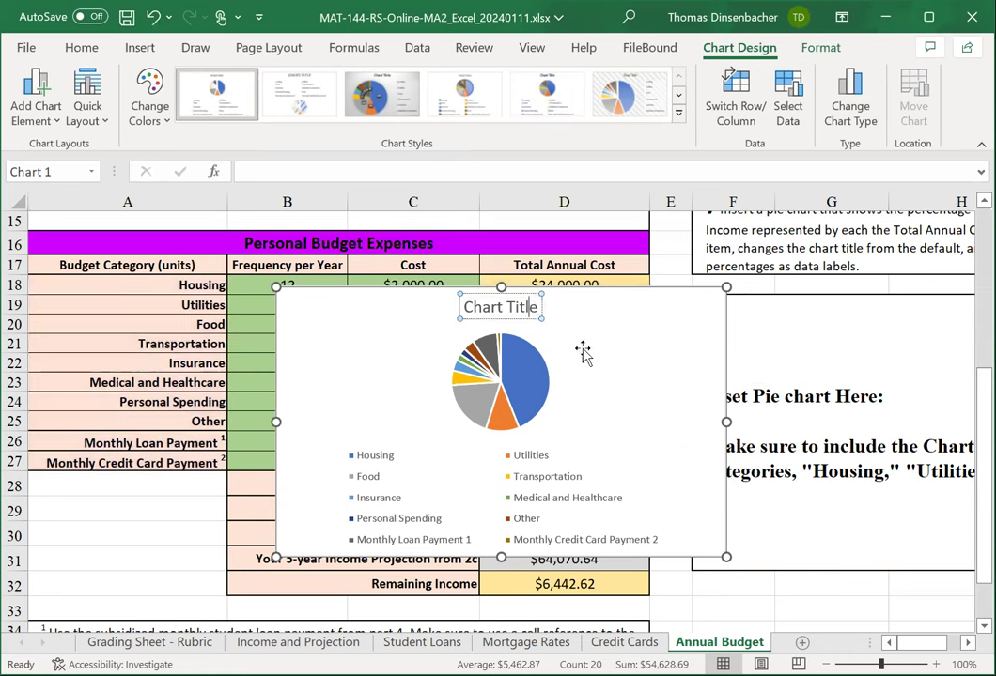
pyautogui.press('BackSpace')
pyautogui.press('BackSpace')
pyautogui.press('BackSpace')
pyautogui.press('BackSpace')
pyautogui.press('BackSpace')
pyautogui.press('BackSpace')
pyautogui.press('BackSpace')
pyautogui.press('BackSpace')
pyautogui.press('BackSpace')
pyautogui.press('BackSpace')
pyautogui.press('BackSpace')
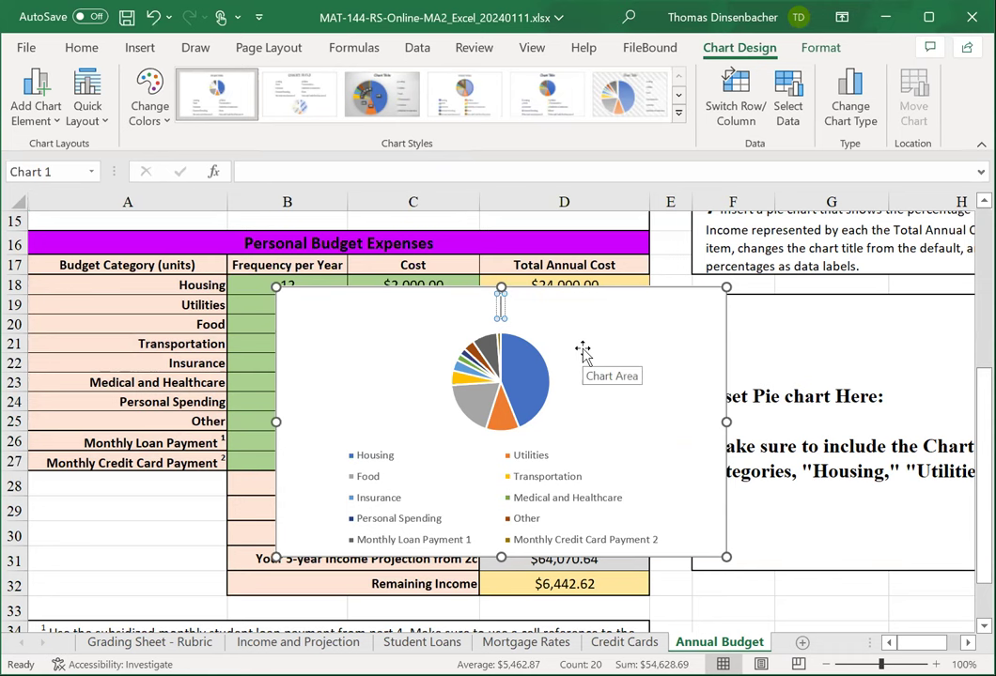
pyautogui.write('Budget Exp')
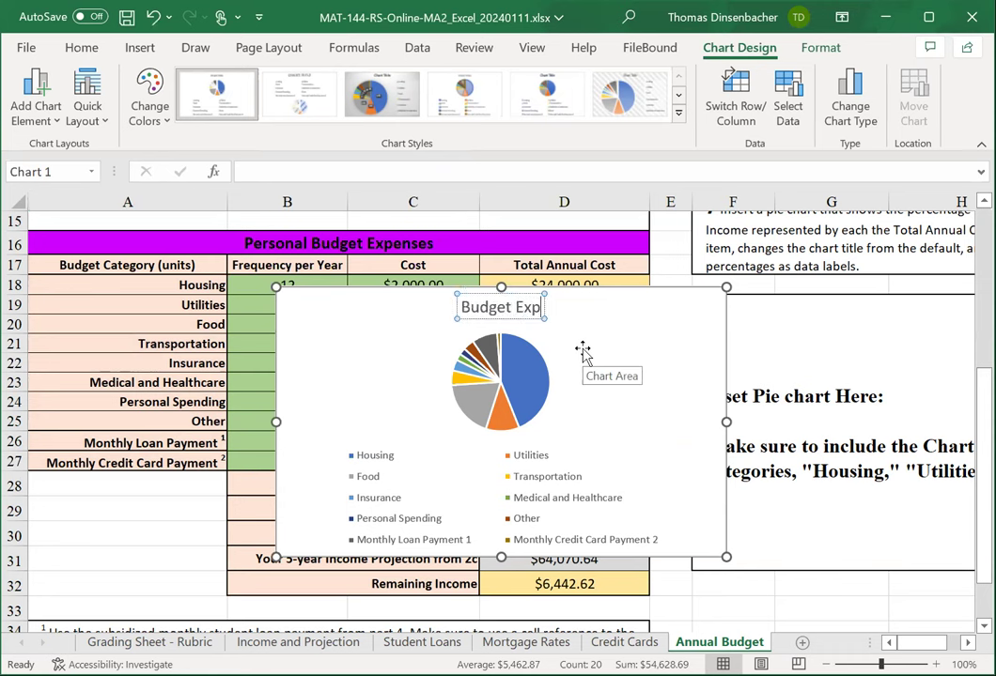
pyautogui.write('enses')
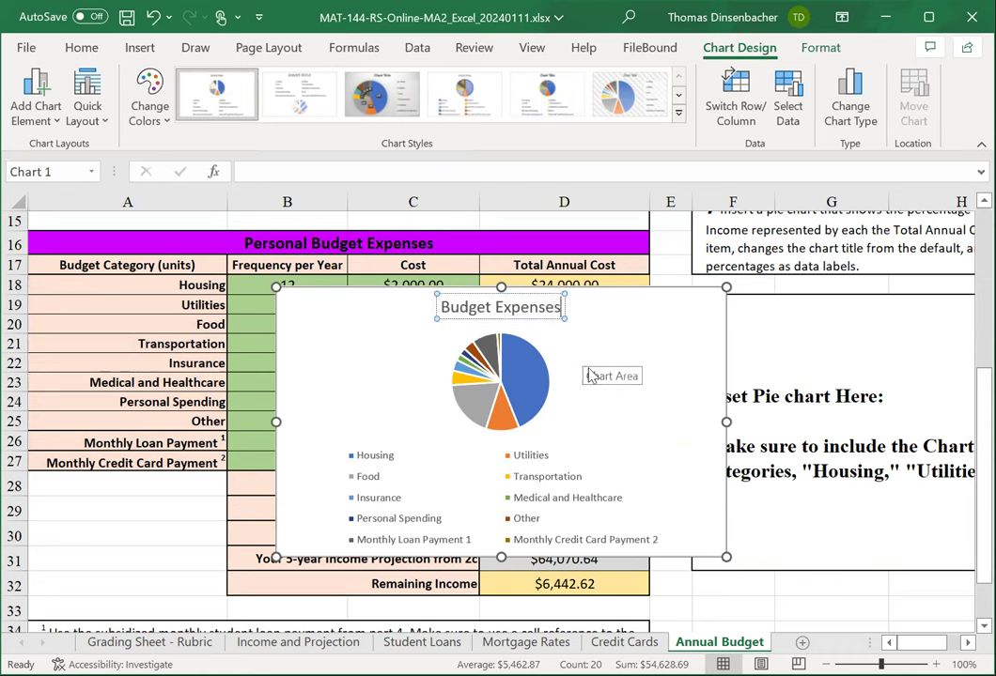
pyautogui.click(584, 353)
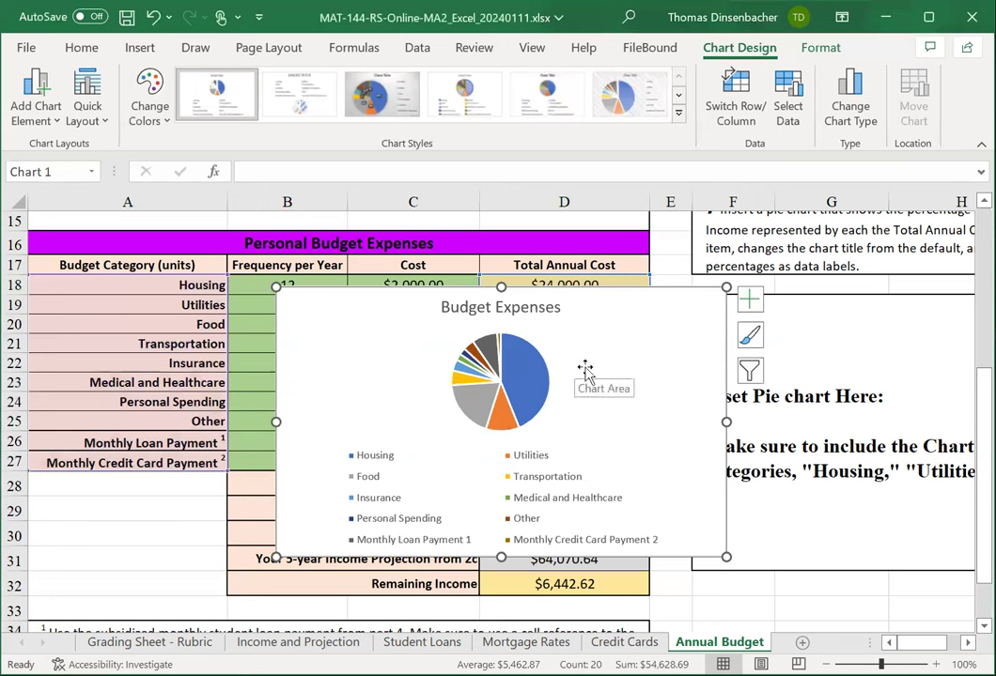
# - Add Best Fit data labels to the pie chart
pyautogui.click(59, 126)
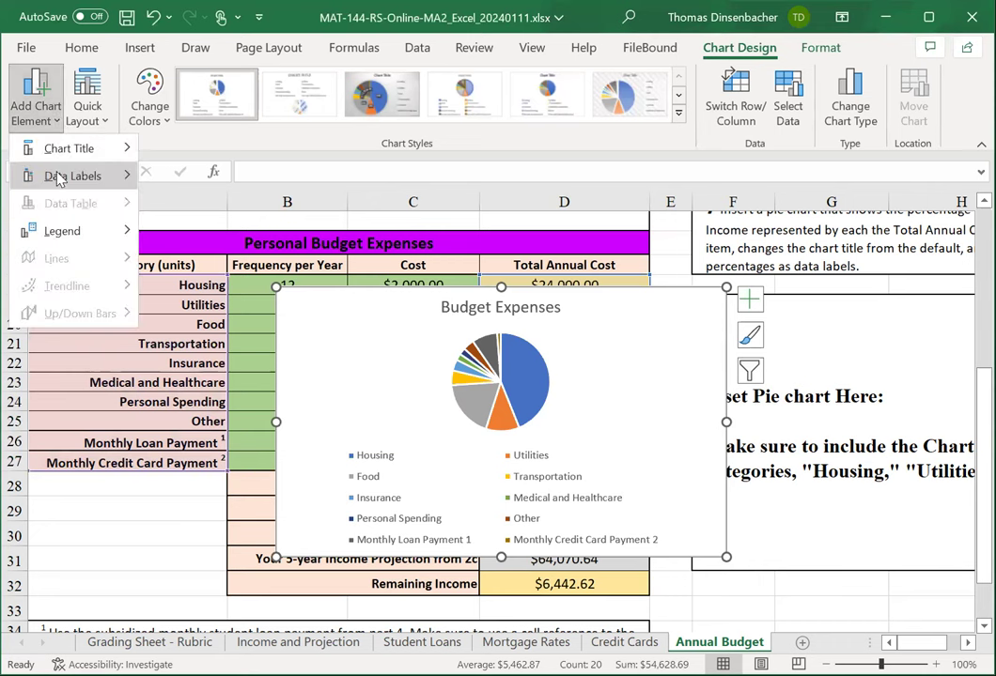
pyautogui.moveTo(58, 177)
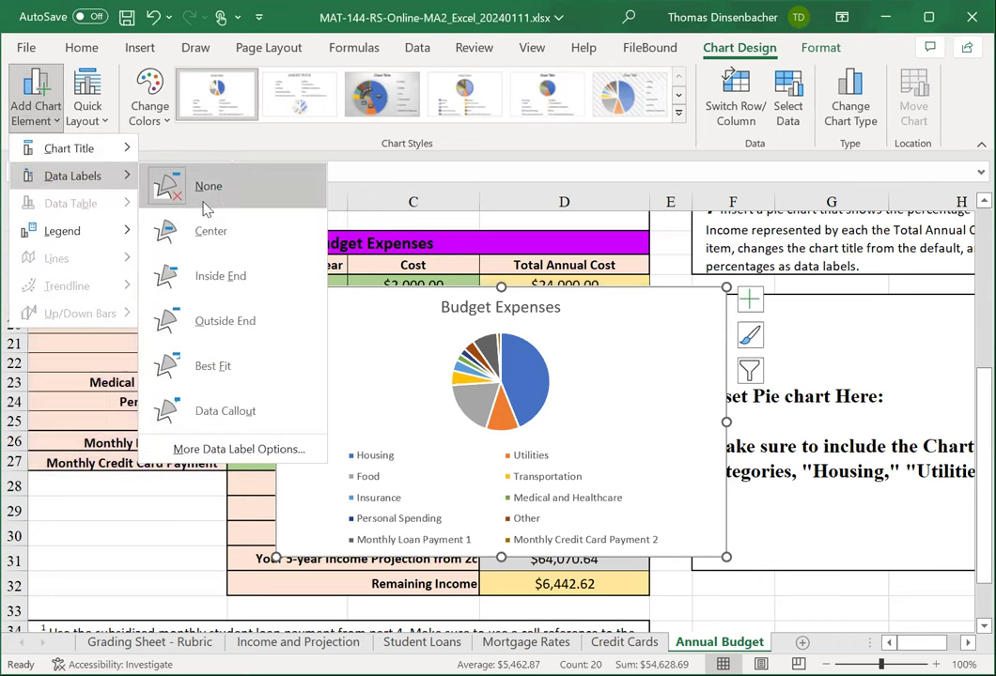
pyautogui.click(235, 365)
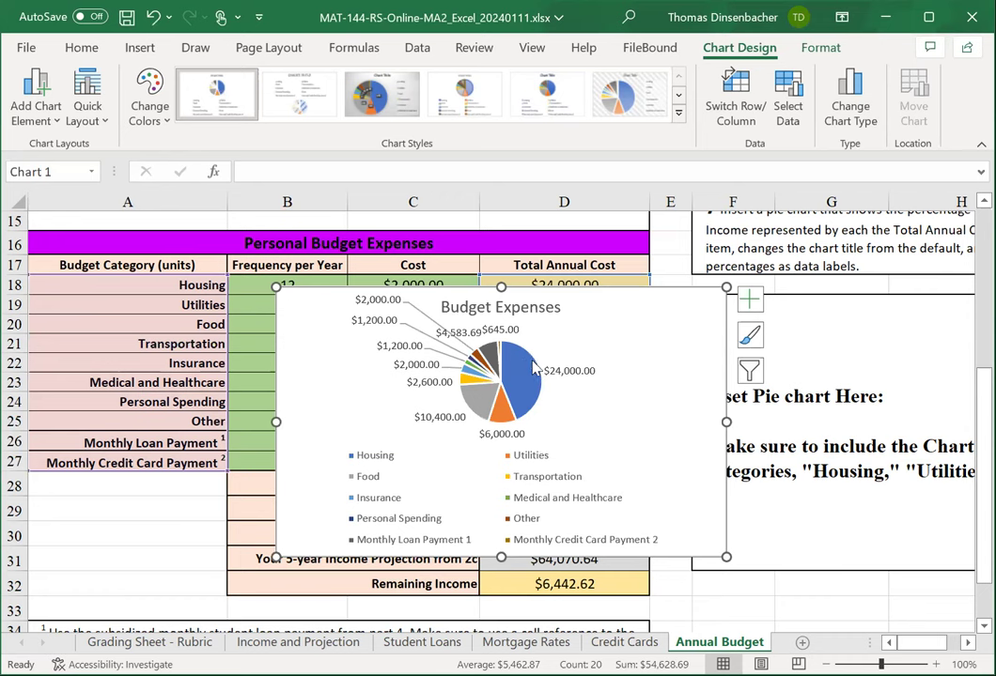
# - Format the data labels to show Percentage only, without Value
pyautogui.rightClick(534, 366)
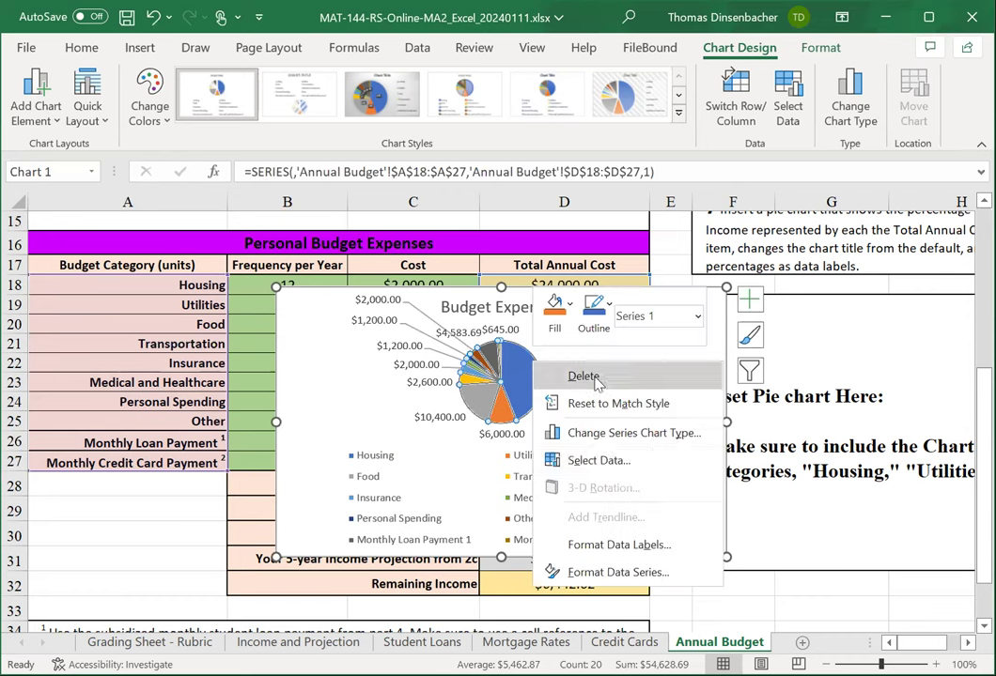
pyautogui.click(635, 547)
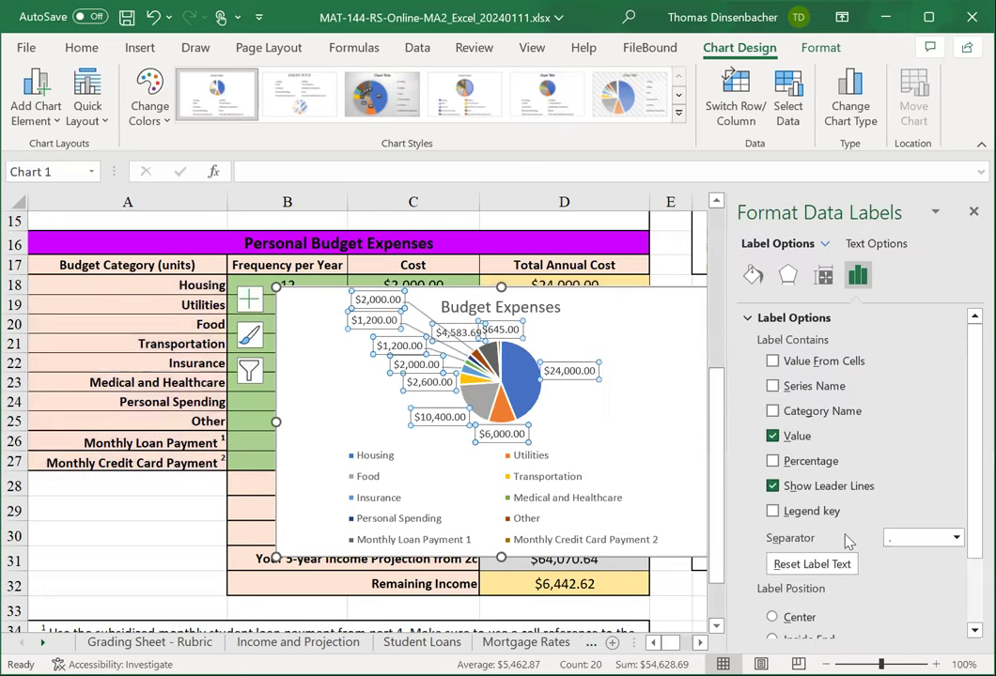
pyautogui.click(772, 461)
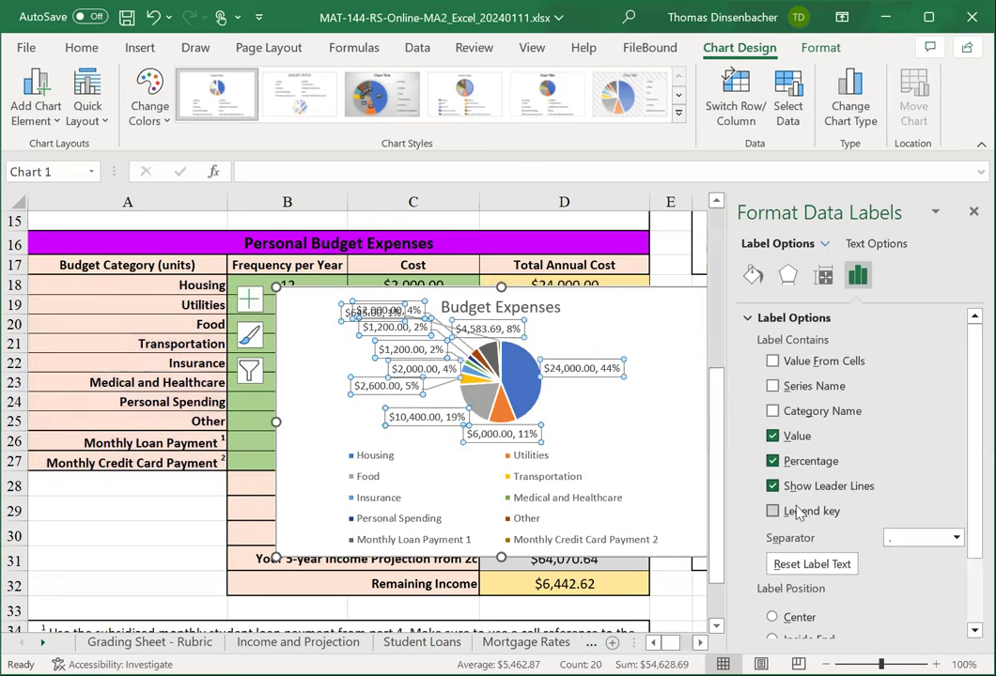
pyautogui.click(772, 437)
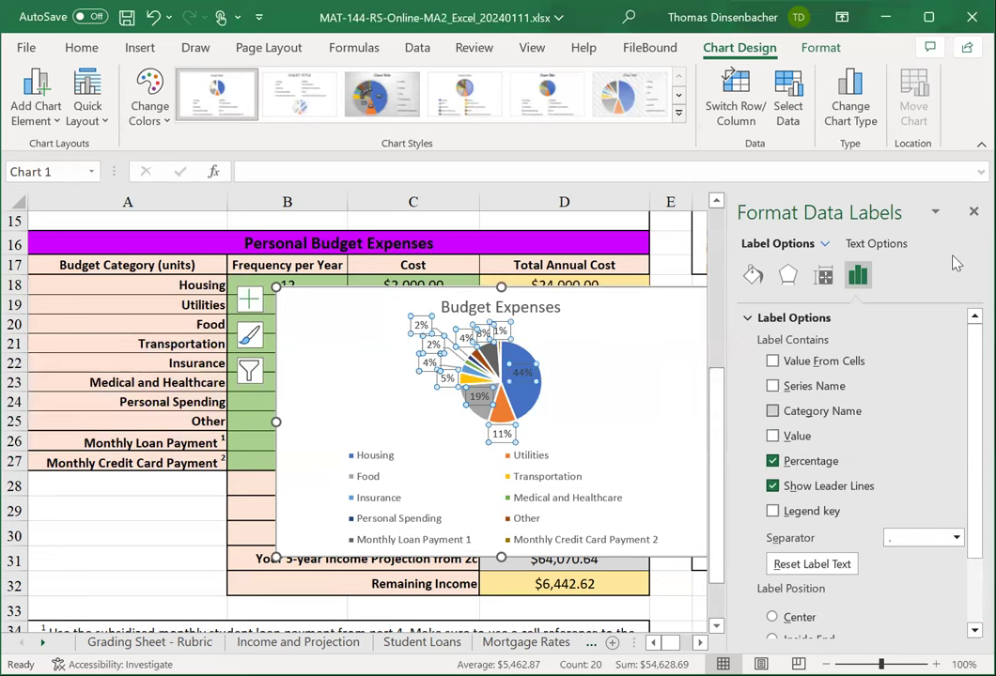
pyautogui.click(973, 211)
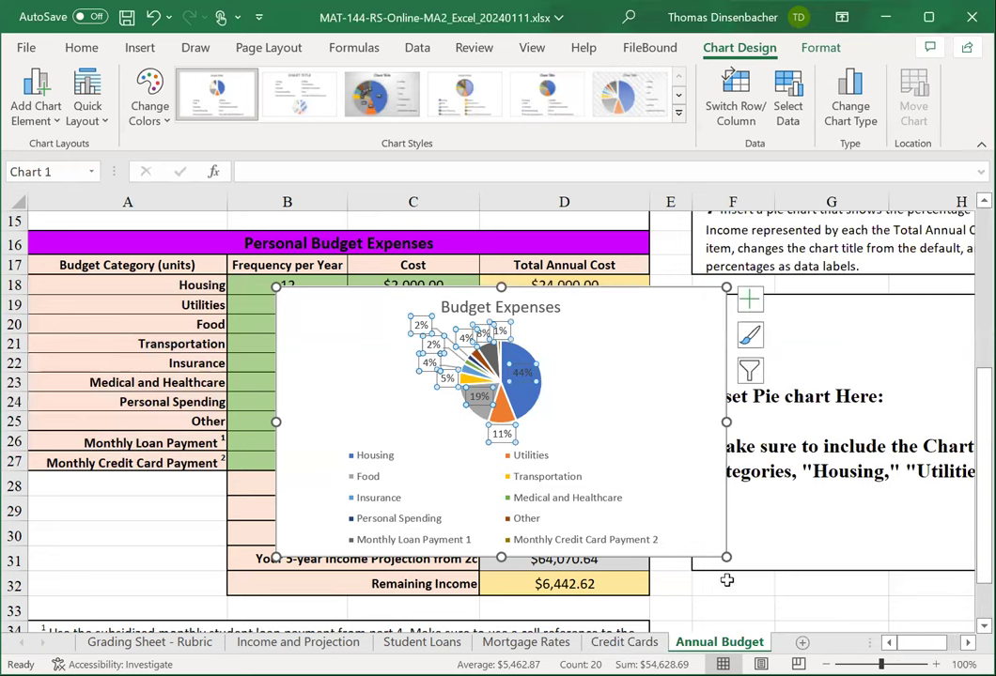
# - Move the chart into the 'Inset Pie chart Here' box over columns F–H
pyautogui.click(361, 294)
pyautogui.moveTo(362, 294)
pyautogui.mouseDown()
pyautogui.moveTo(607, 314)
pyautogui.moveTo(780, 302)
pyautogui.mouseUp()
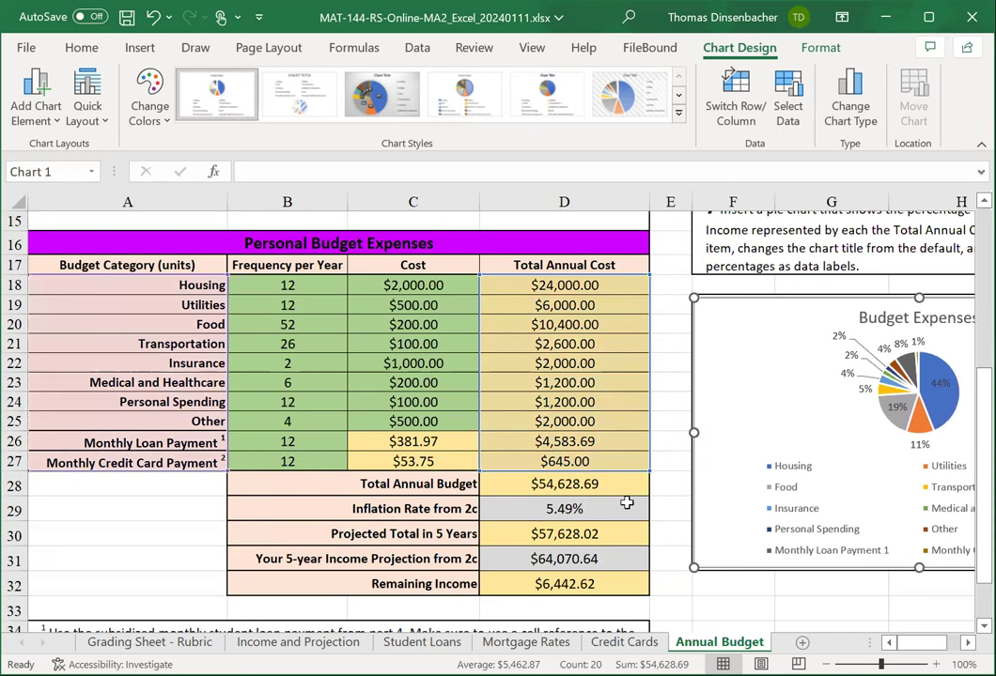
pyautogui.click(665, 463)
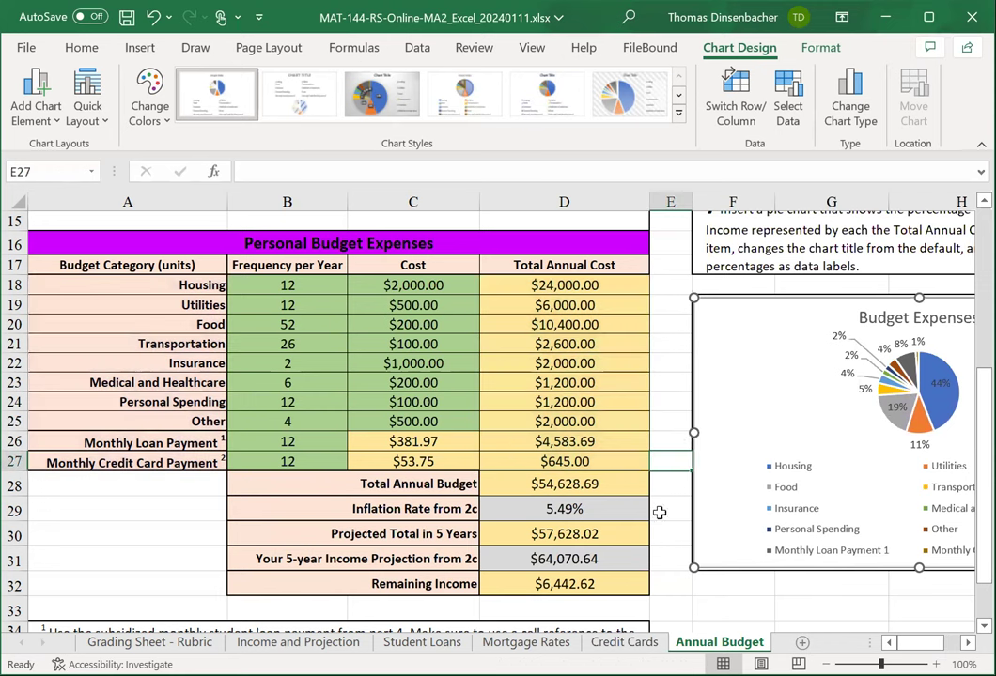